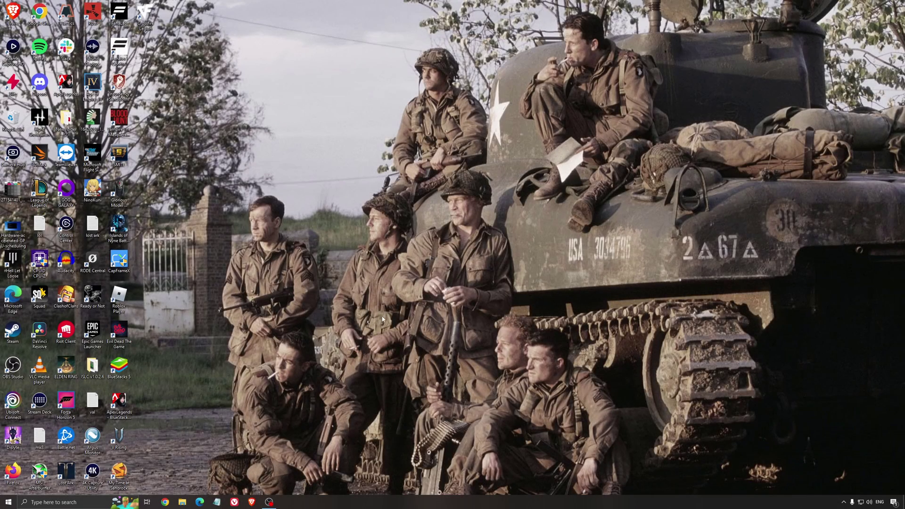
# Confirm Game Mode is on and Xbox Game Bar and background recording are off, then close Settings
pyautogui.click(79, 503)
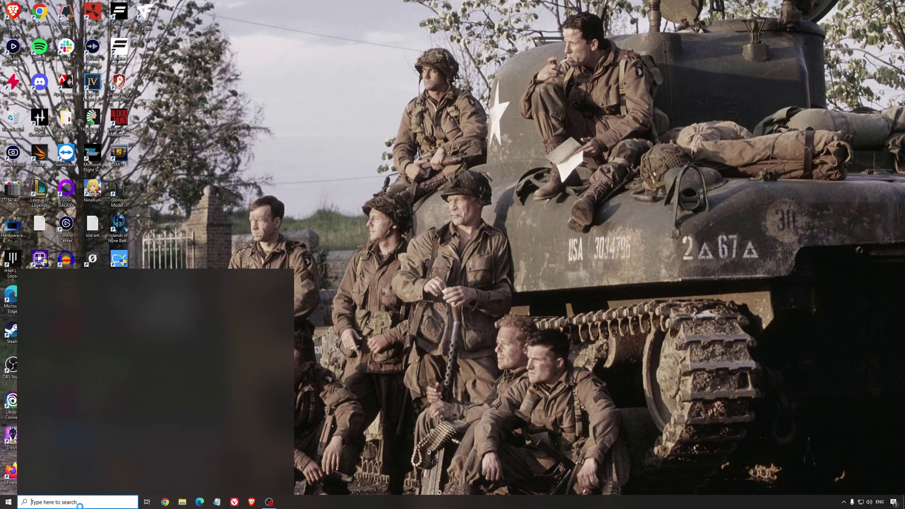
pyautogui.write('game mo')
pyautogui.press('Return')
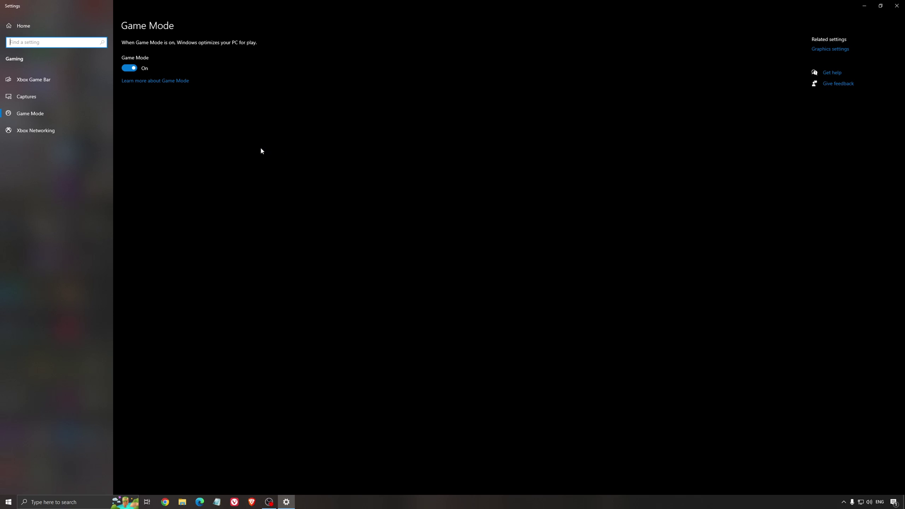
pyautogui.click(57, 84)
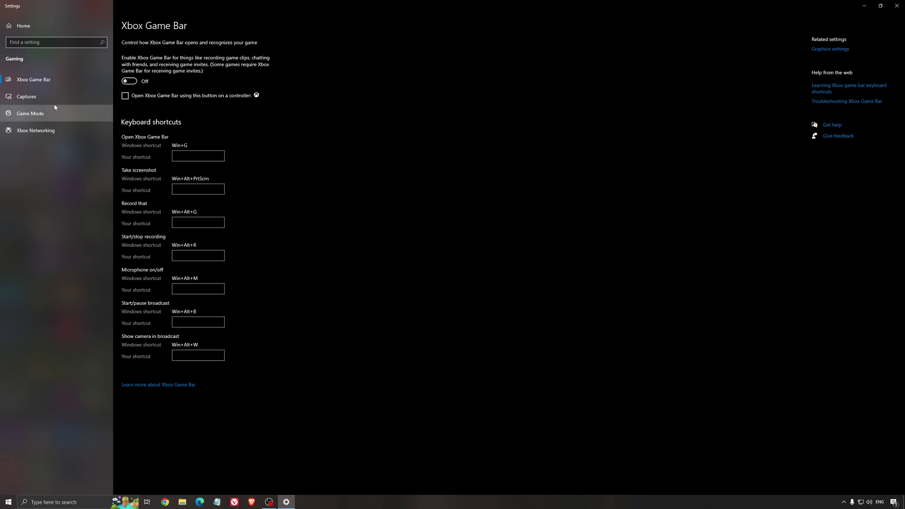
pyautogui.click(42, 97)
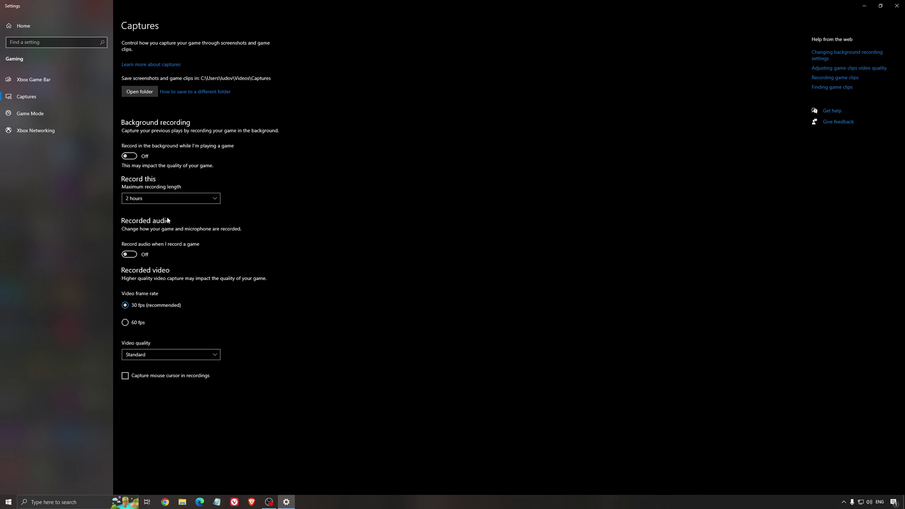
pyautogui.click(896, 6)
# View the GPU scheduling reference image showing Hardware-accelerated GPU scheduling On, then close Photos
pyautogui.doubleClick(13, 227)
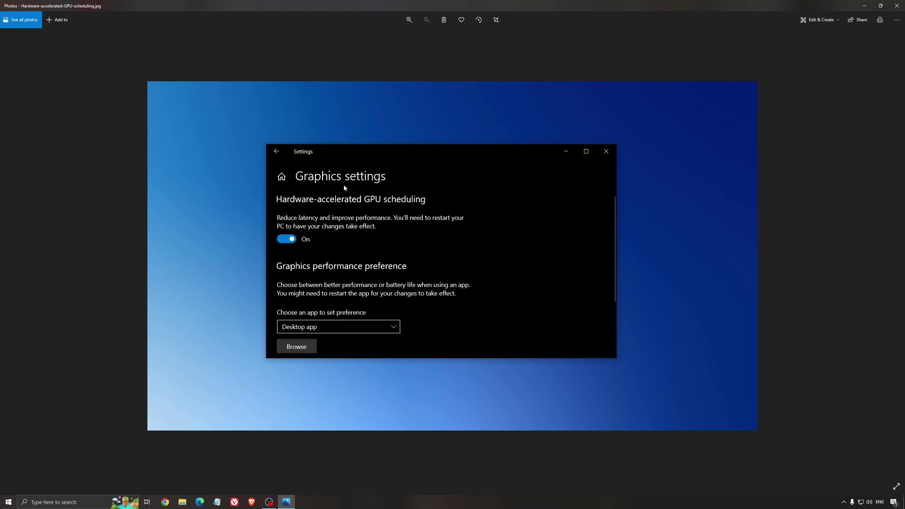
pyautogui.click(897, 5)
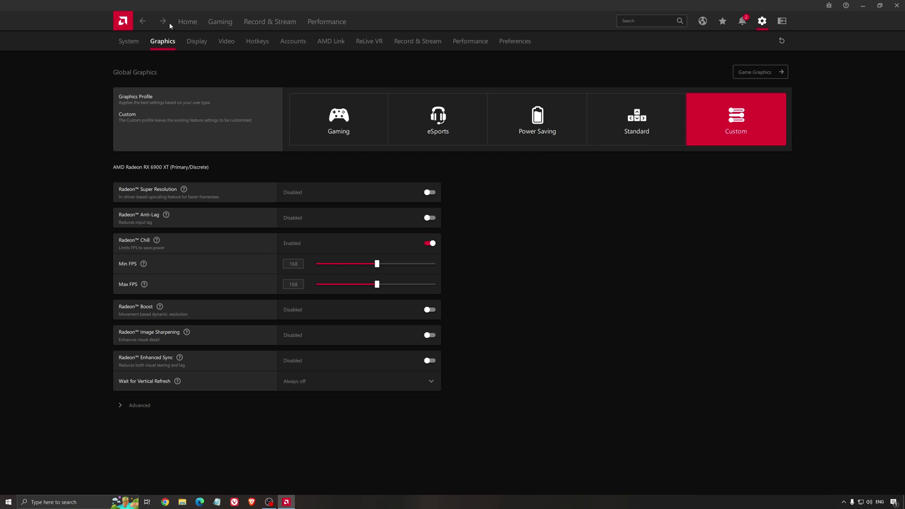
# From the AMD Home dashboard, check for driver updates, then view the installed games list
pyautogui.click(187, 21)
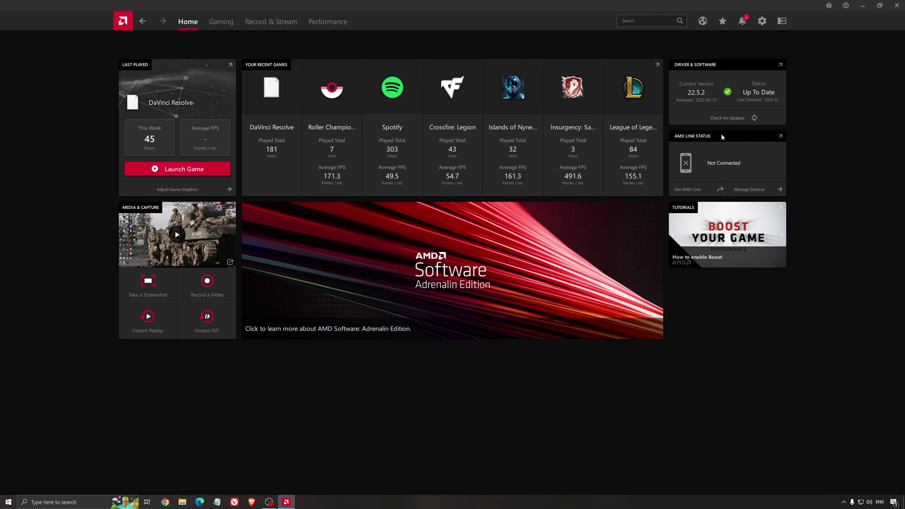
pyautogui.click(713, 118)
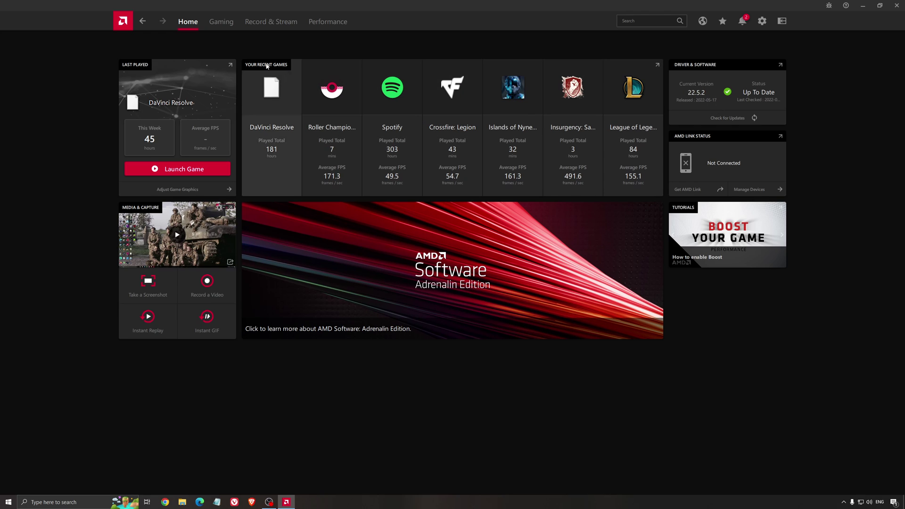
pyautogui.click(221, 22)
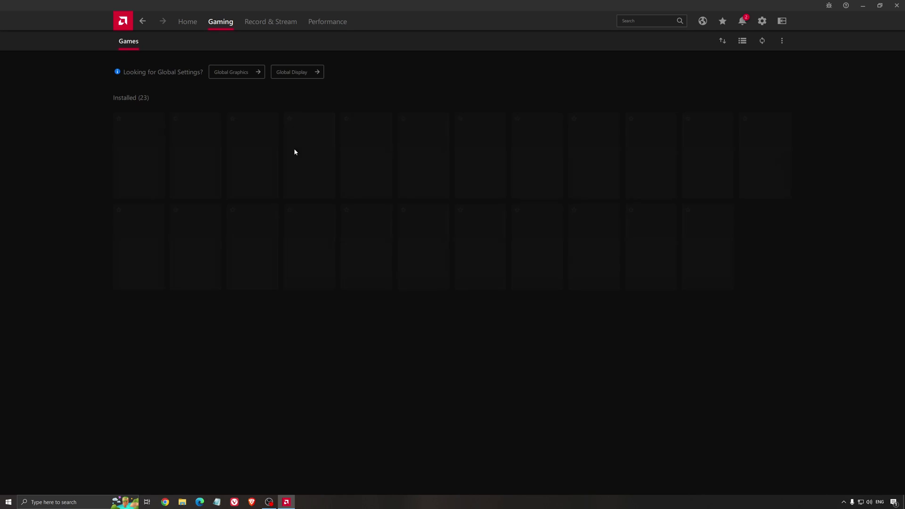
# Review Global Graphics with the Custom profile and Radeon Chill at 168 FPS, then close AMD Software
pyautogui.click(258, 72)
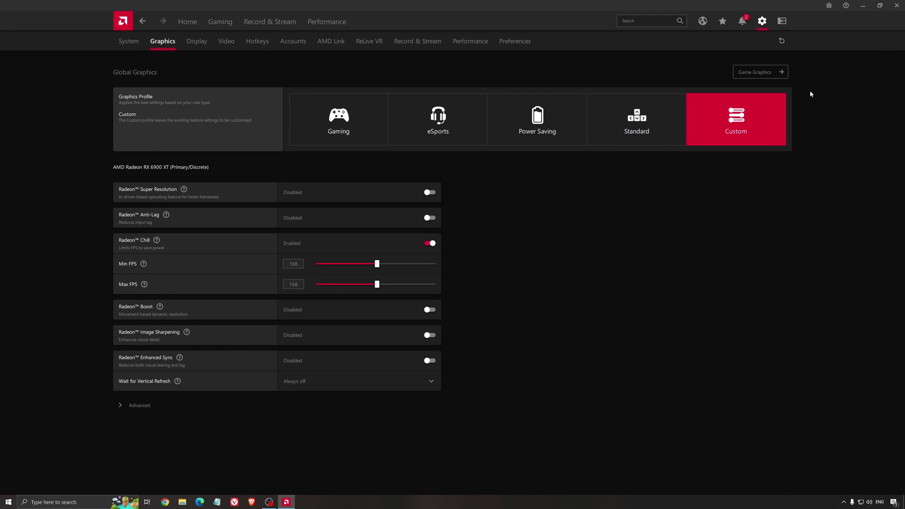
pyautogui.click(896, 6)
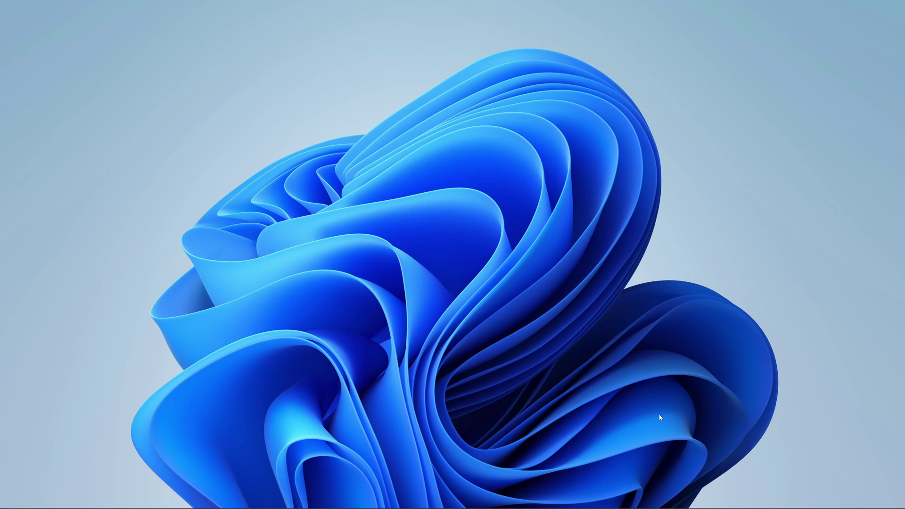
# Launch NVIDIA Control Panel from the hidden tray icons
pyautogui.click(815, 501)
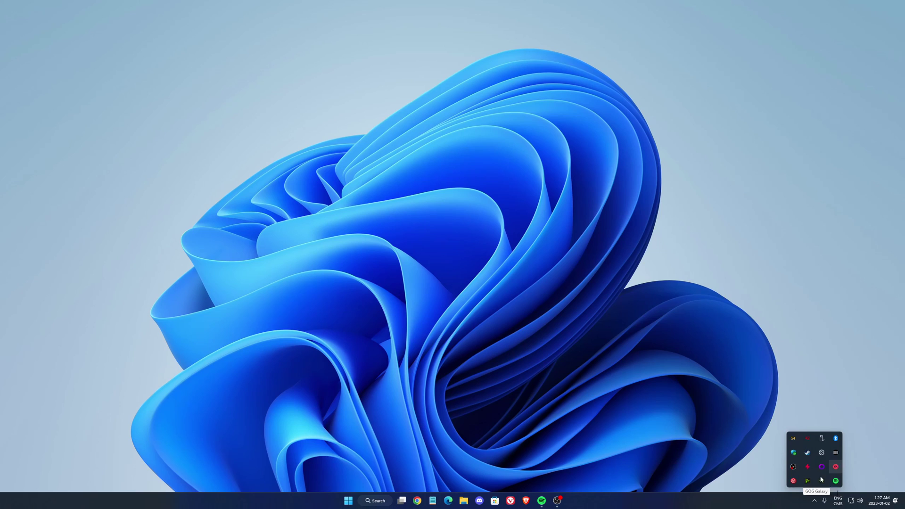
pyautogui.rightClick(821, 480)
pyautogui.click(838, 456)
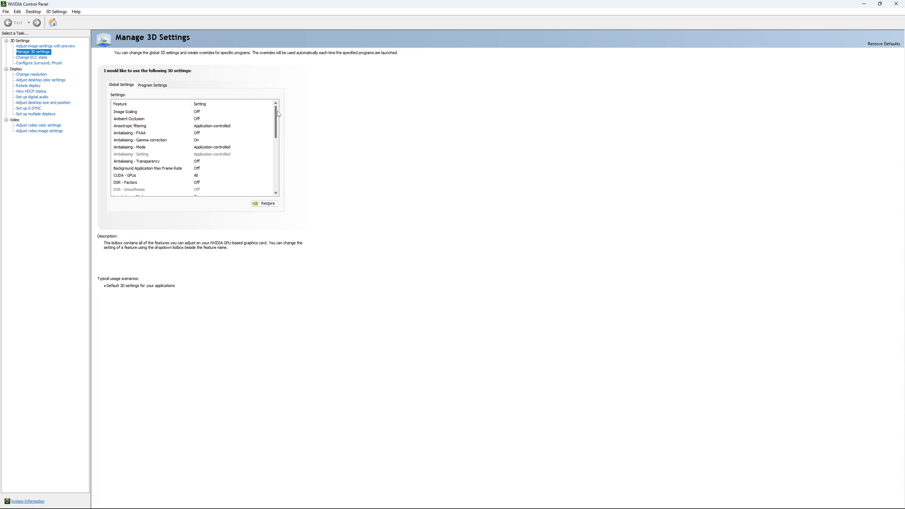
# In Manage 3D Settings' Global Settings, bring up the Max Frame Rate options
pyautogui.moveTo(277, 113); pyautogui.dragTo(279, 134)
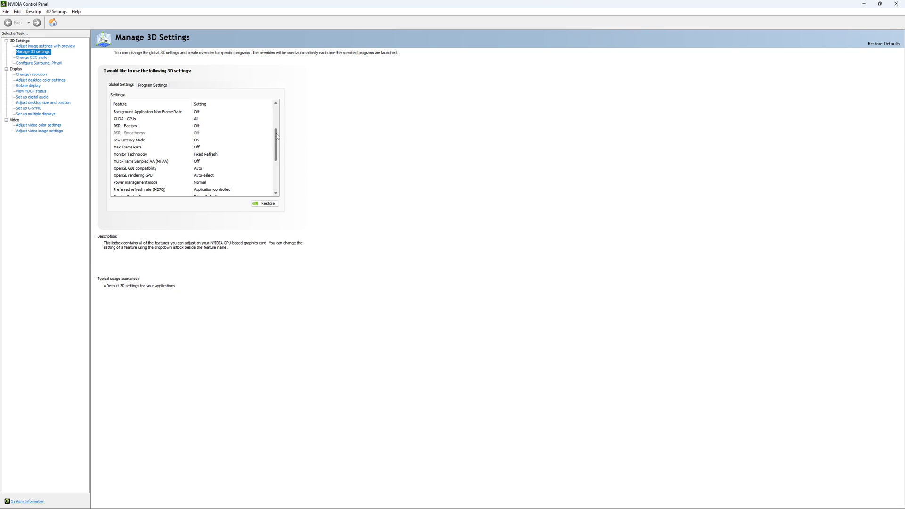
pyautogui.moveTo(276, 136); pyautogui.dragTo(277, 143)
pyautogui.click(193, 134)
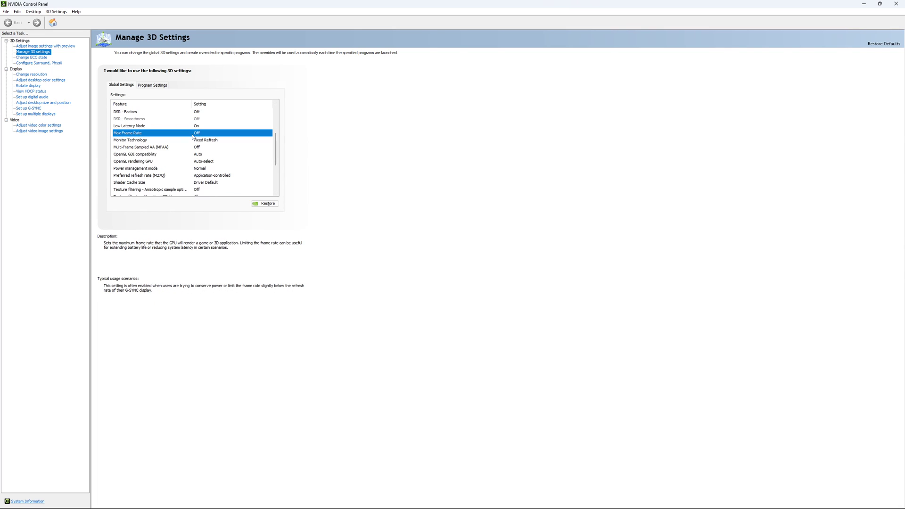
pyautogui.click(192, 134)
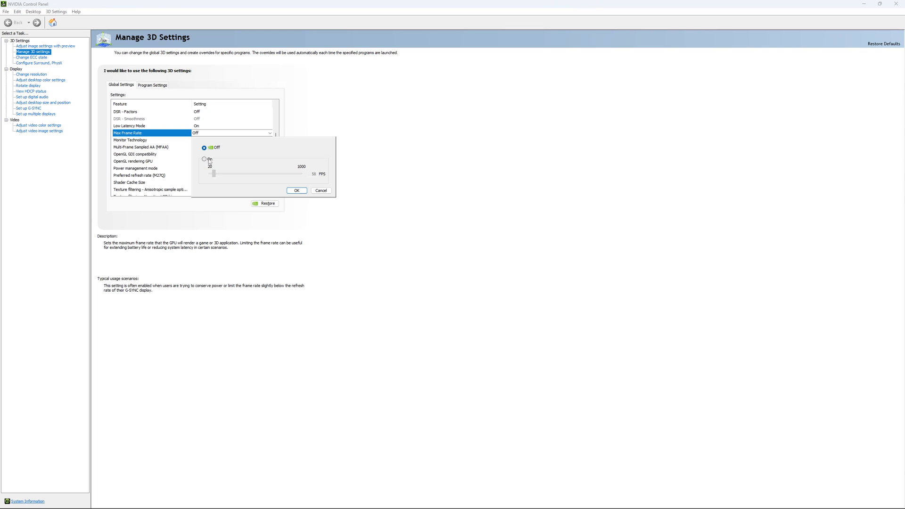
# Try a Max Frame Rate cap of 116–167 FPS, then leave it Off and confirm
pyautogui.click(205, 161)
pyautogui.moveTo(214, 173); pyautogui.dragTo(227, 180)
pyautogui.moveTo(225, 179); pyautogui.dragTo(226, 179)
pyautogui.click(205, 151)
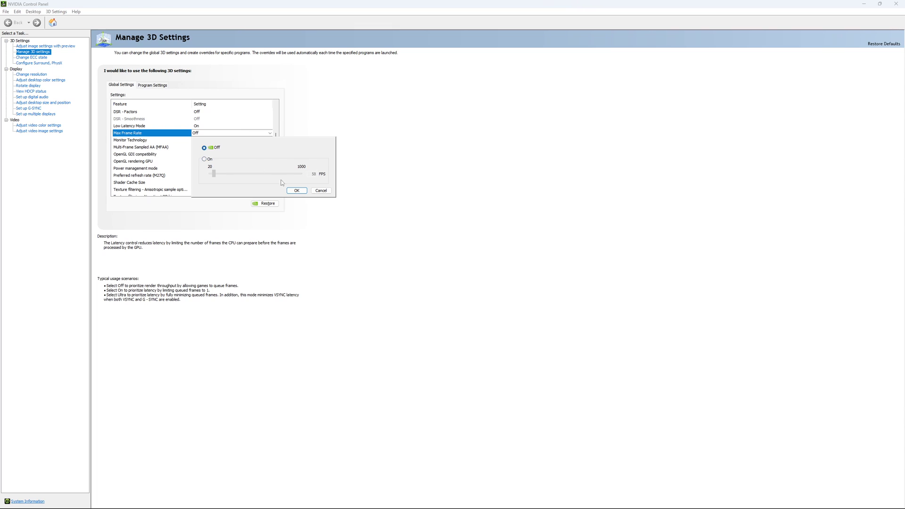
pyautogui.click(297, 190)
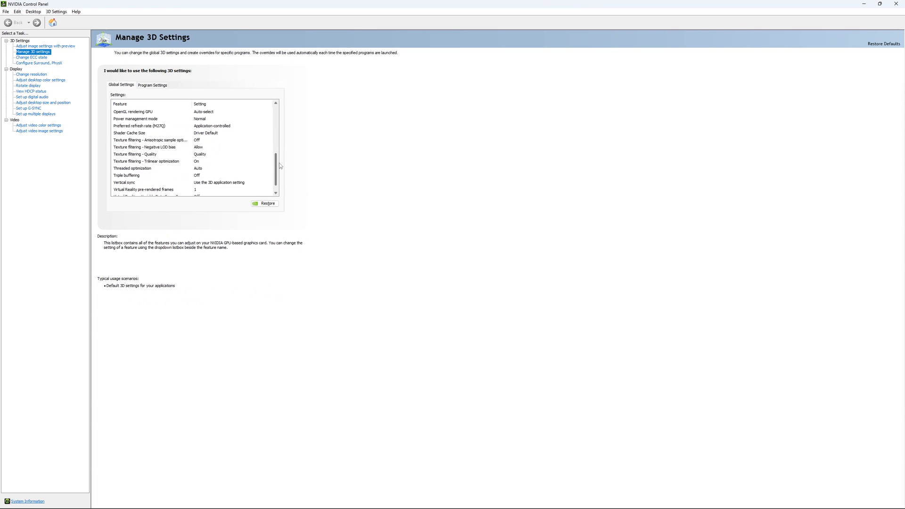
# Check ECC is off, then keep the display at 2560 × 1440 with a 170Hz refresh rate
pyautogui.click(32, 58)
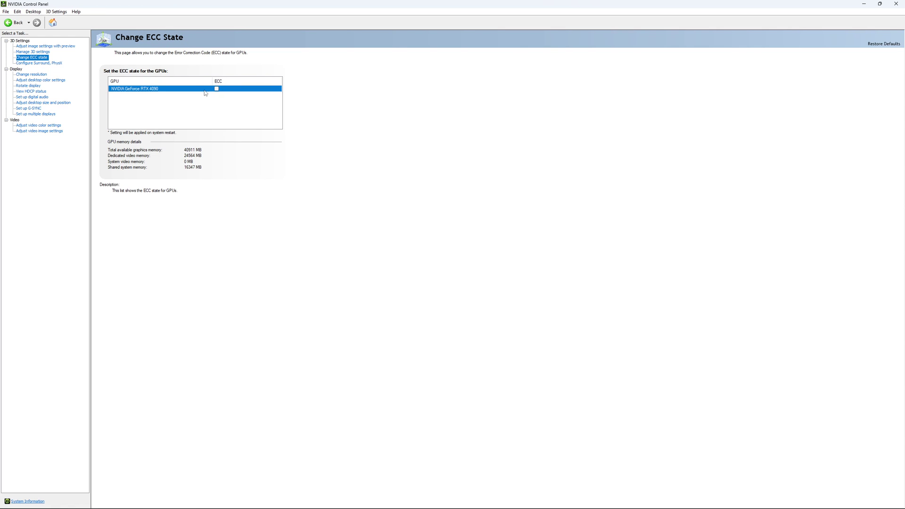
pyautogui.click(26, 77)
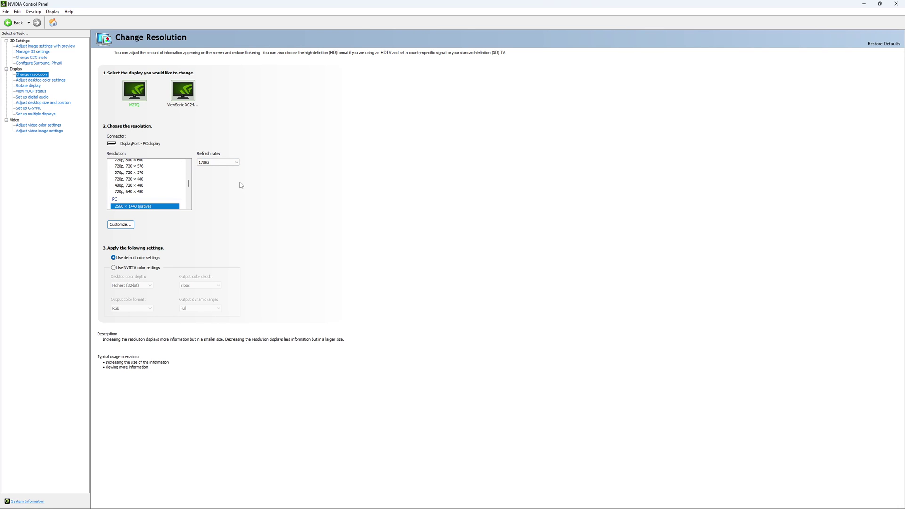
pyautogui.click(222, 162)
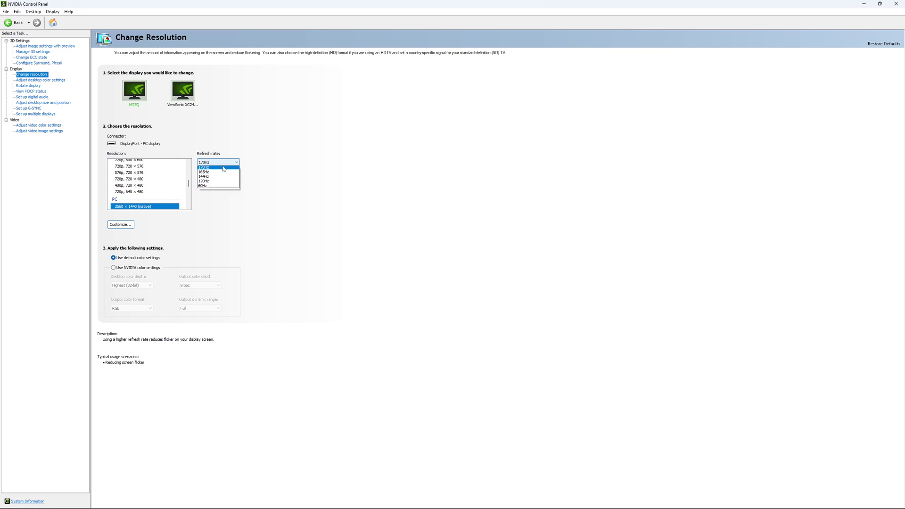
pyautogui.click(247, 133)
pyautogui.click(223, 162)
pyautogui.click(269, 187)
pyautogui.click(222, 162)
pyautogui.click(309, 166)
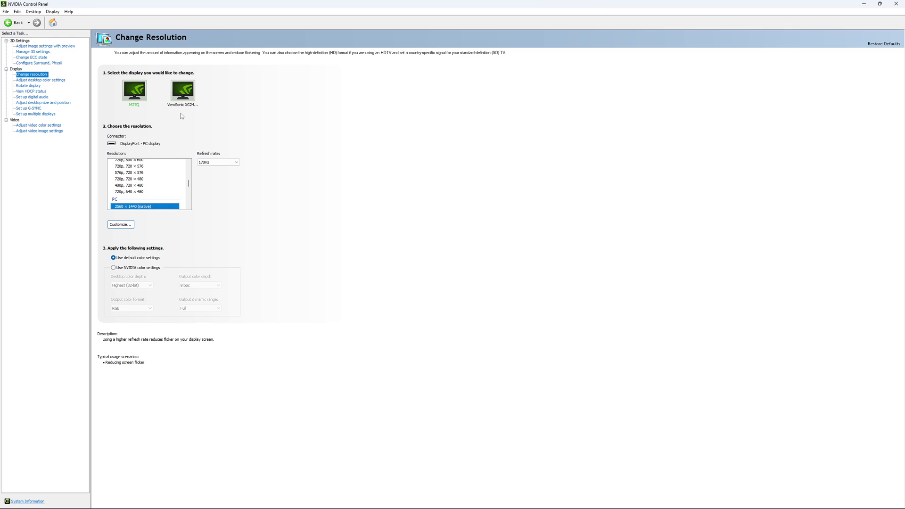
# Open Set up G-SYNC and leave G-SYNC, G-SYNC Compatible unchecked
pyautogui.click(30, 108)
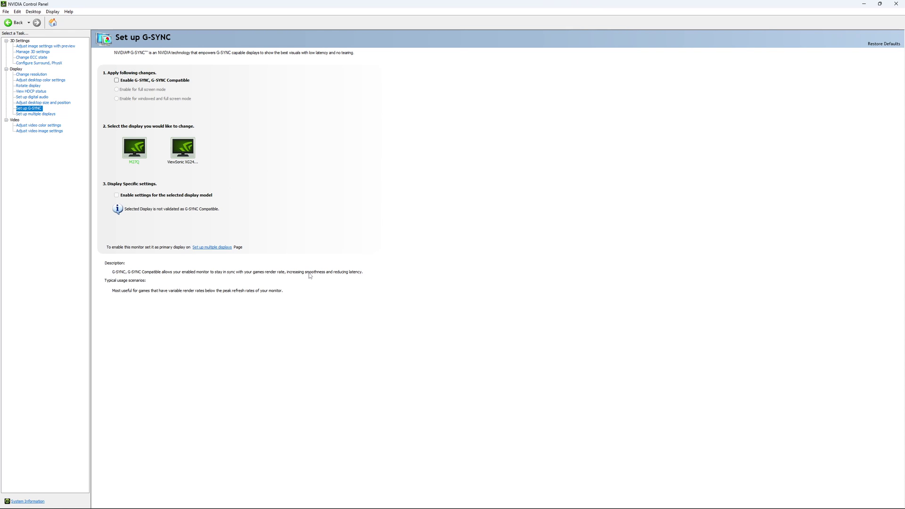
# Close NVIDIA Control Panel, then confirm the High performance power plan via 'edit power plan' and close Power Options
pyautogui.hotkey('alt', 'F4')
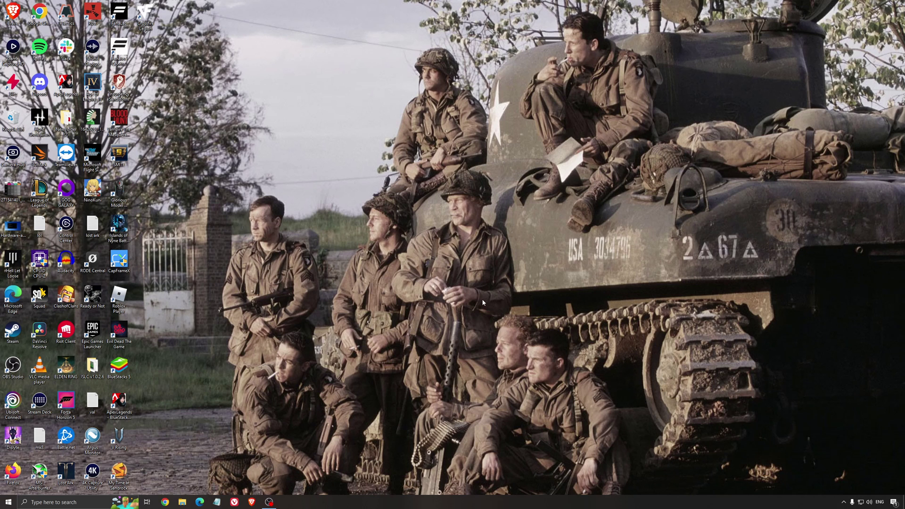
pyautogui.click(86, 502)
pyautogui.write('edit power plan')
pyautogui.press('Return')
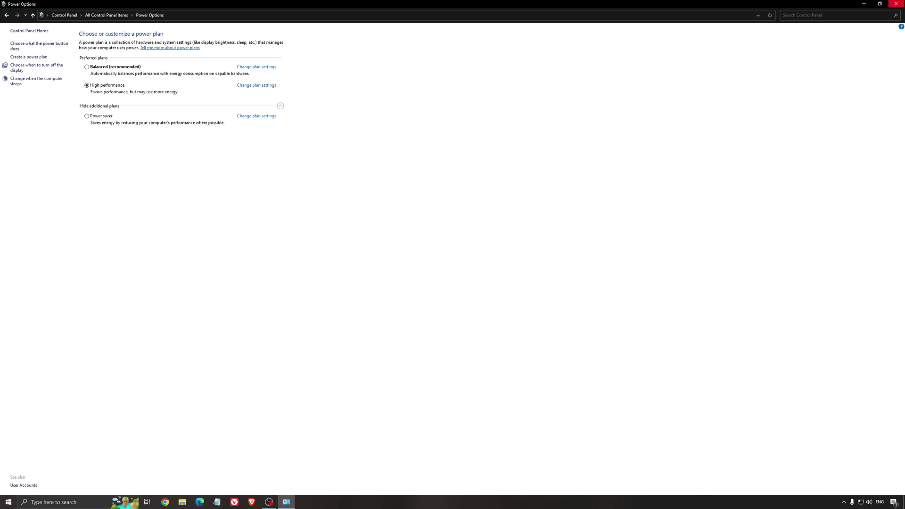
pyautogui.click(896, 4)
# Open Intelligent Standby List Cleaner and start monitoring with 16000 MB free memory
pyautogui.doubleClick(93, 367)
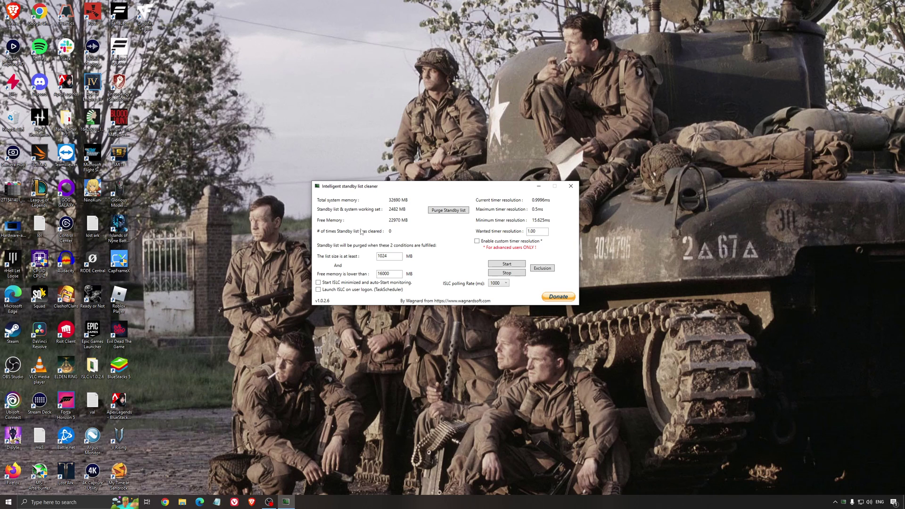
pyautogui.moveTo(382, 191); pyautogui.dragTo(378, 195)
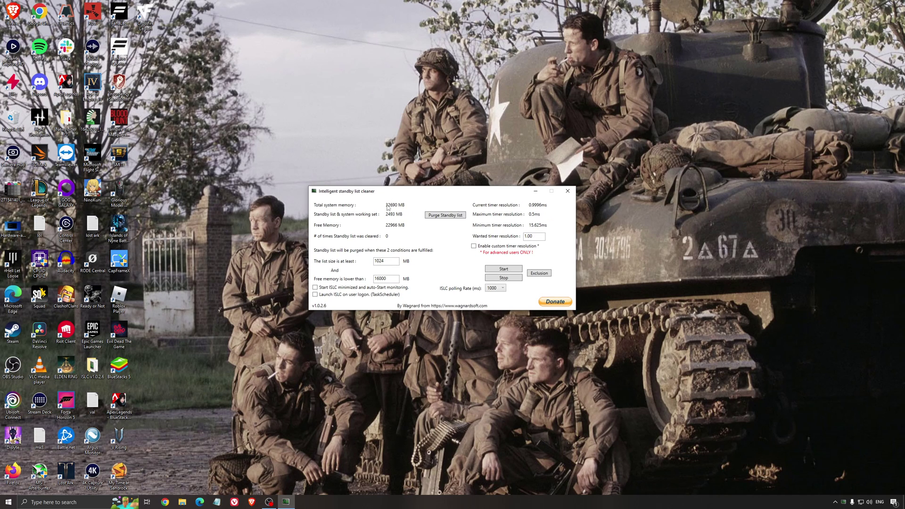
pyautogui.moveTo(395, 278); pyautogui.dragTo(327, 276)
pyautogui.click(503, 268)
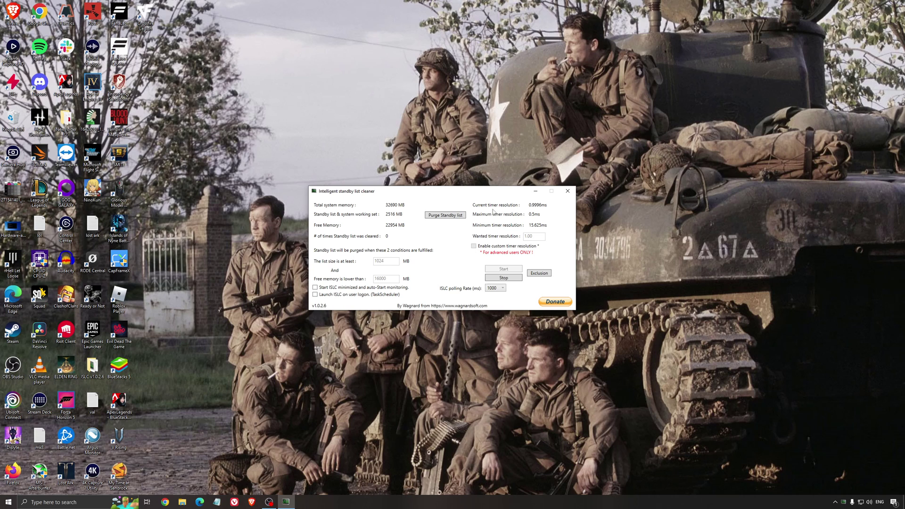
# Minimize the standby list cleaner to the tray and clear the desktop selection
pyautogui.moveTo(480, 191); pyautogui.dragTo(510, 189)
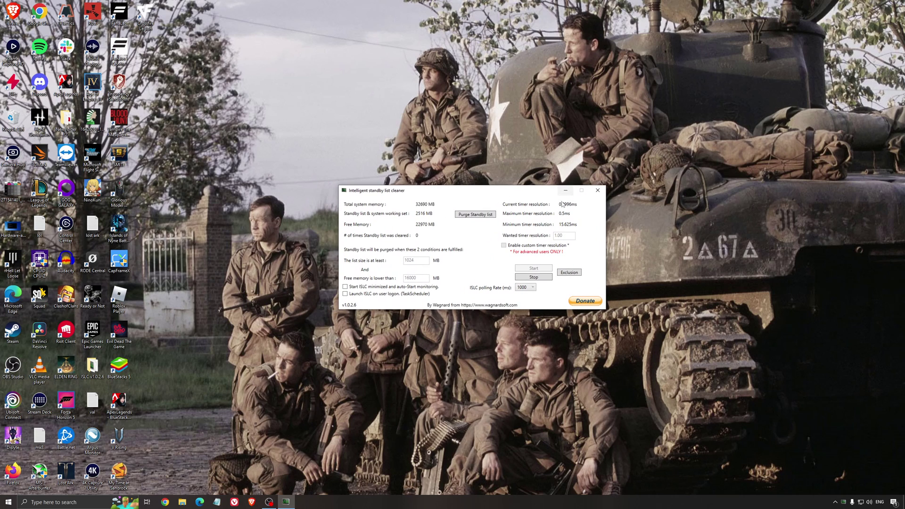
pyautogui.click(565, 191)
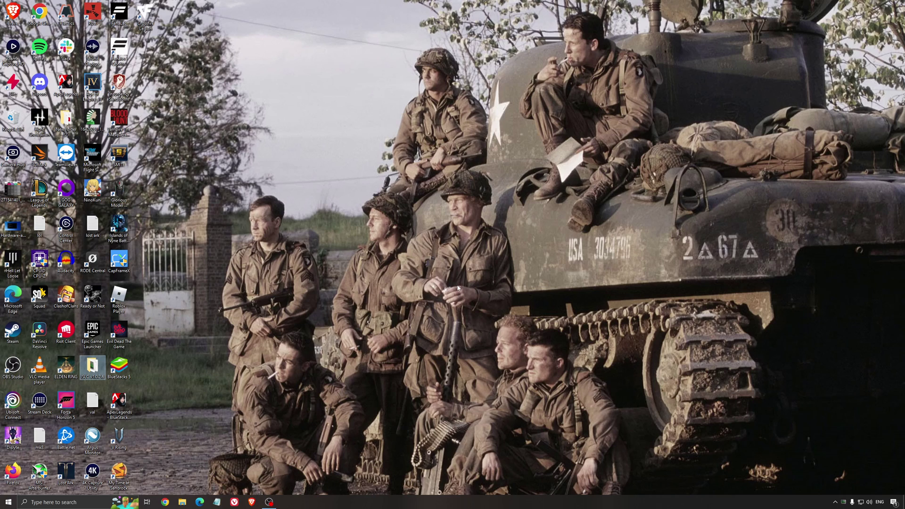
pyautogui.click(440, 262)
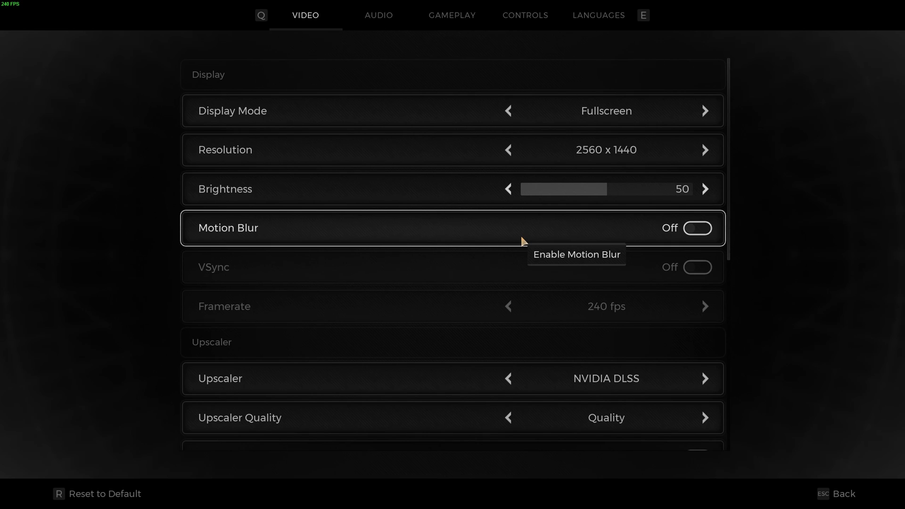
# Switch DLSS Frame Generation Off and set the Framerate cap to Unlocked
pyautogui.scroll(-3, 509, 242)
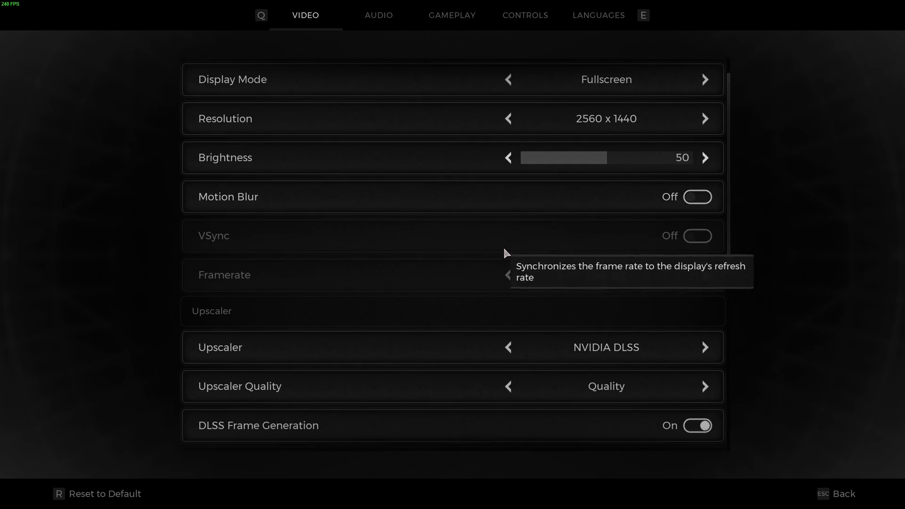
pyautogui.click(652, 370)
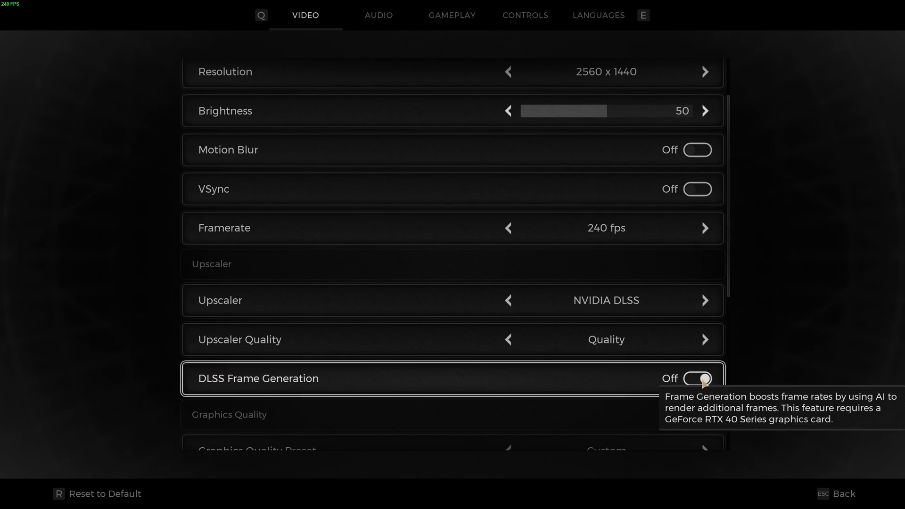
pyautogui.scroll(1, 515, 283)
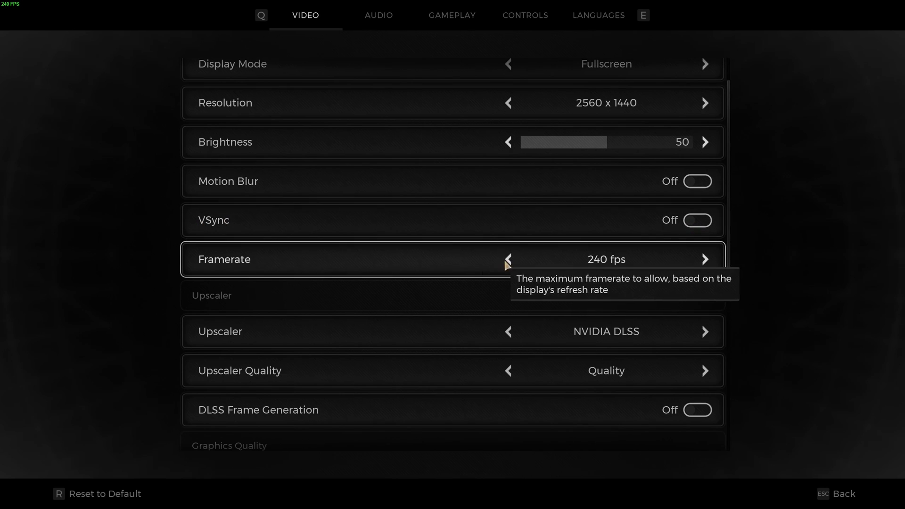
pyautogui.click(611, 261)
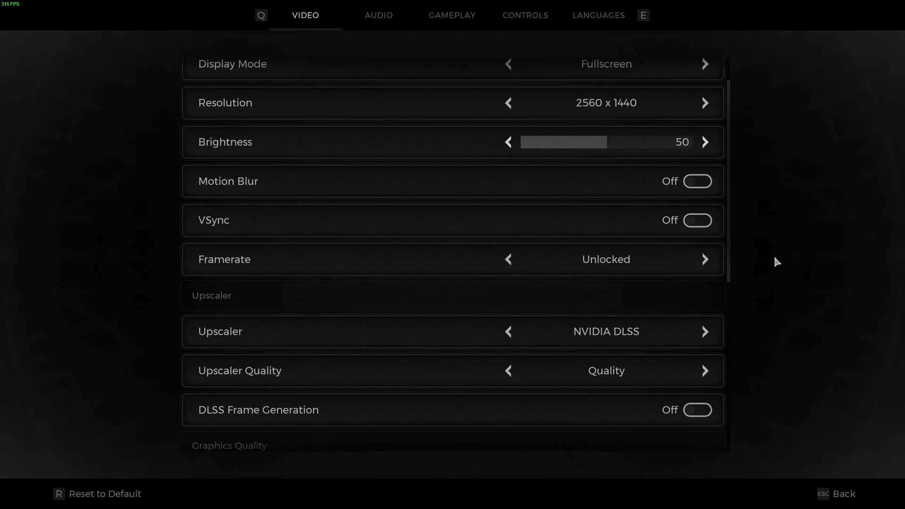
pyautogui.scroll(-3, 627, 275)
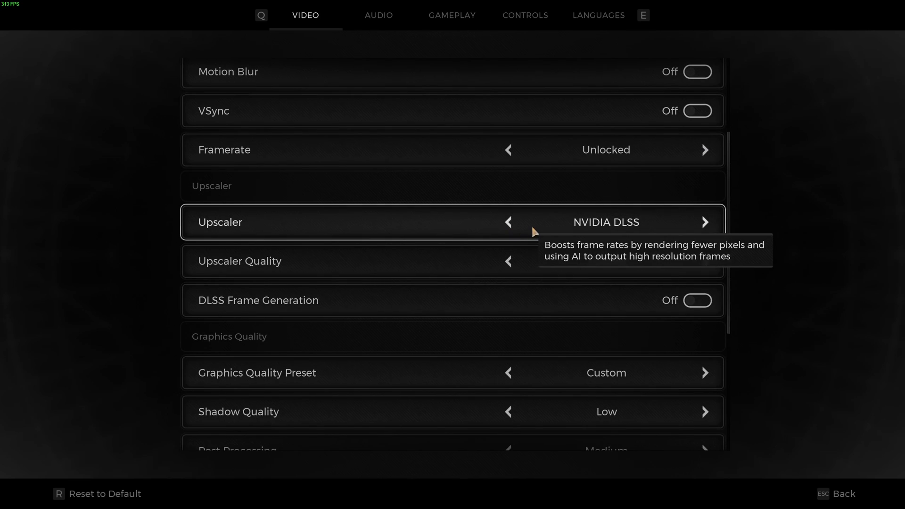
# Try Upscaler None, then return to NVIDIA DLSS at Quality, briefly toggling Frame Generation on and off
pyautogui.click(552, 225)
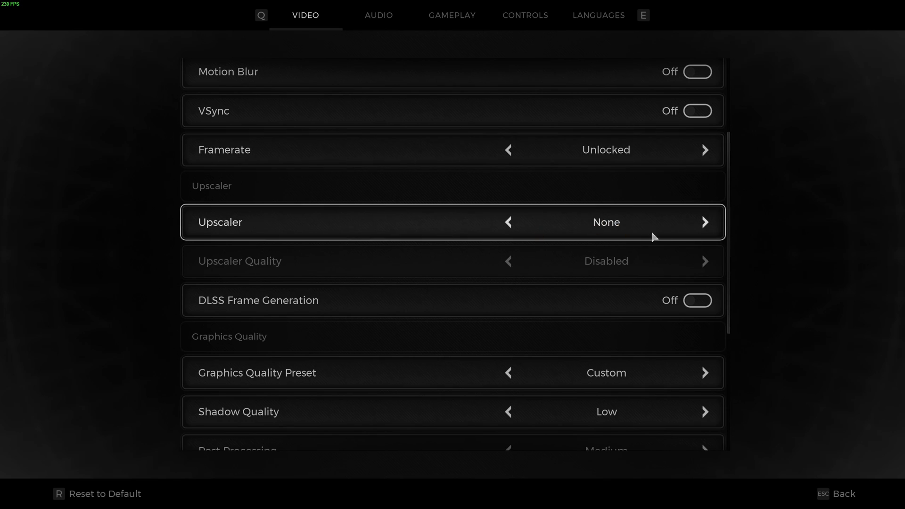
pyautogui.click(703, 225)
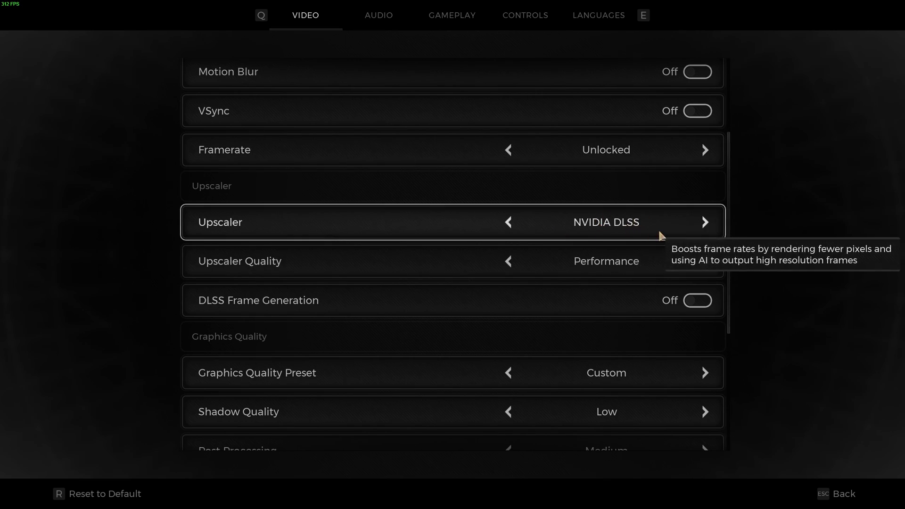
pyautogui.click(703, 262)
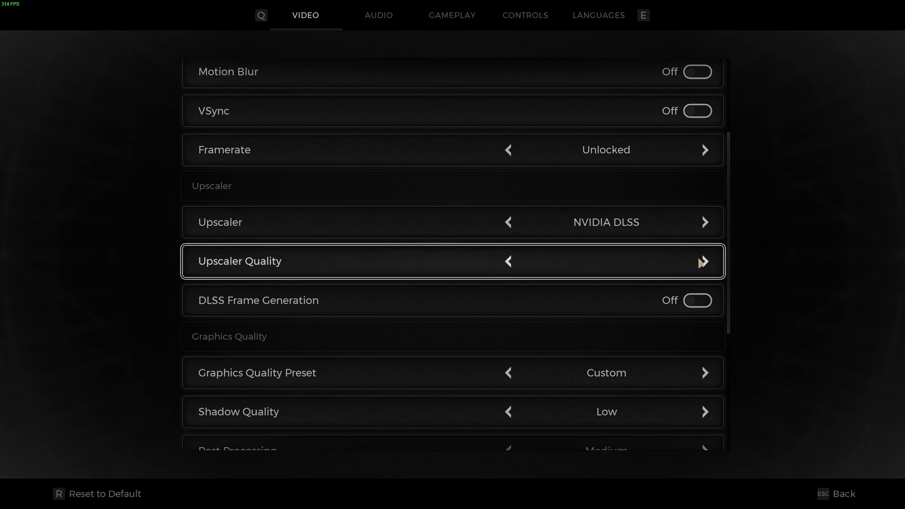
pyautogui.click(706, 263)
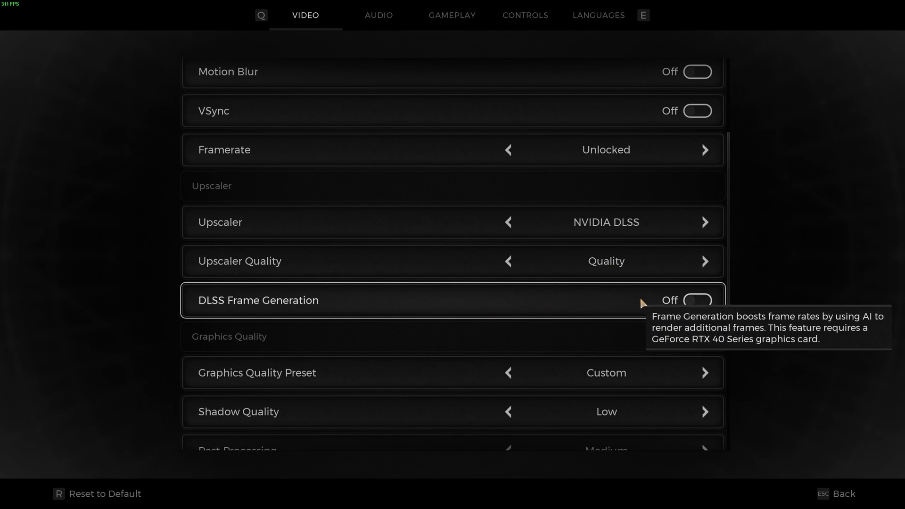
pyautogui.click(690, 316)
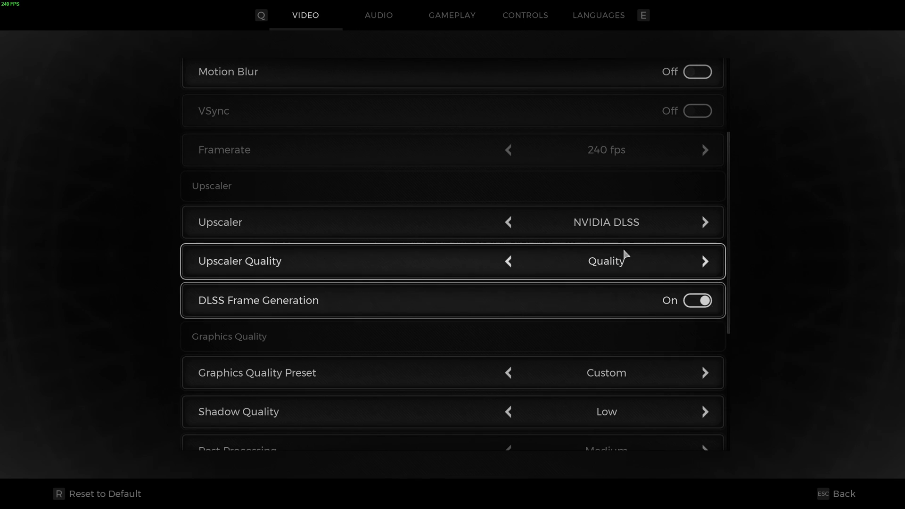
pyautogui.click(641, 292)
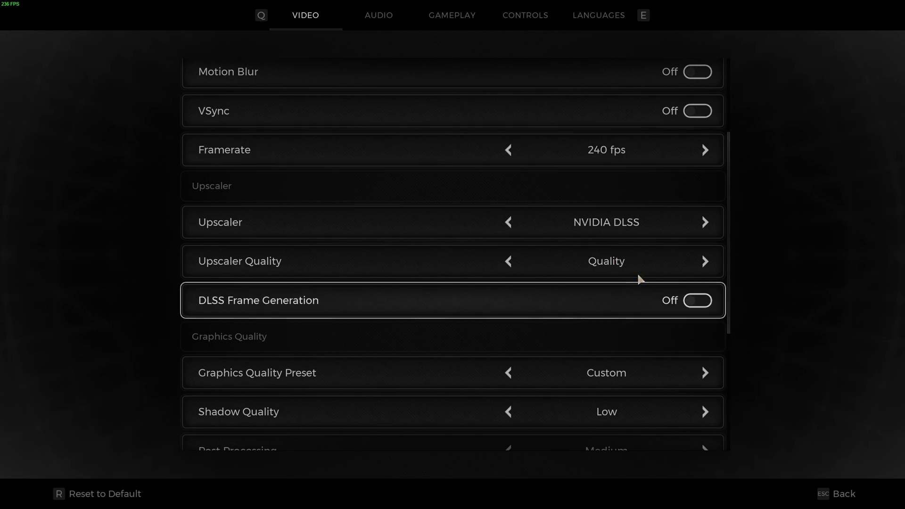
# Compare AMD FSR at Quality, then go back to NVIDIA DLSS with Quality upscaling
pyautogui.click(705, 222)
pyautogui.click(705, 261)
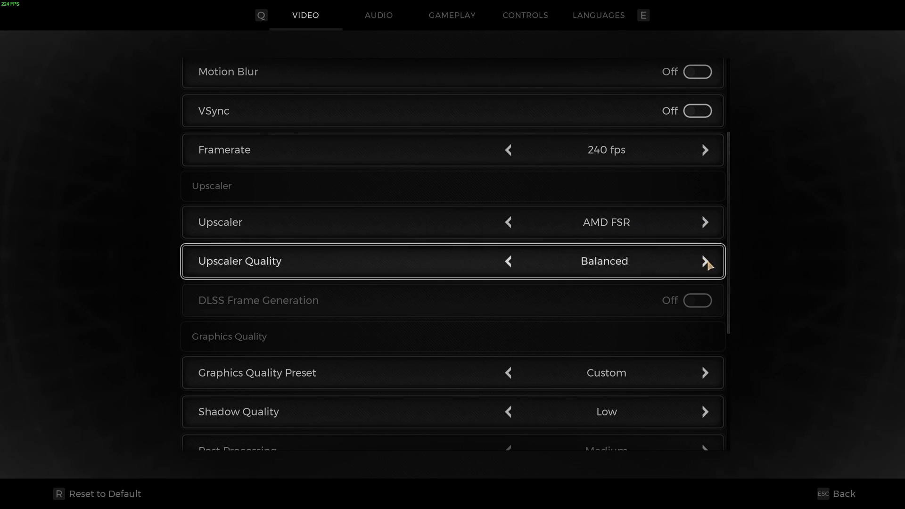
pyautogui.click(706, 262)
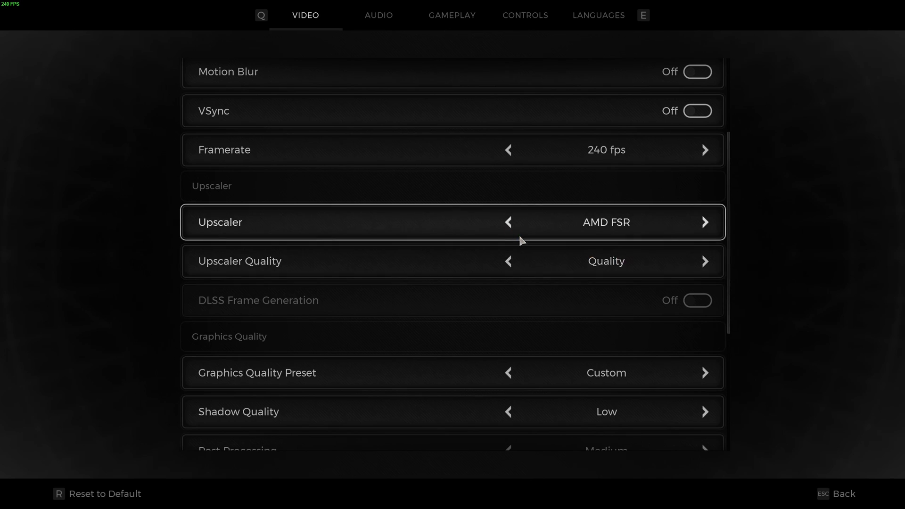
pyautogui.click(556, 237)
pyautogui.click(707, 261)
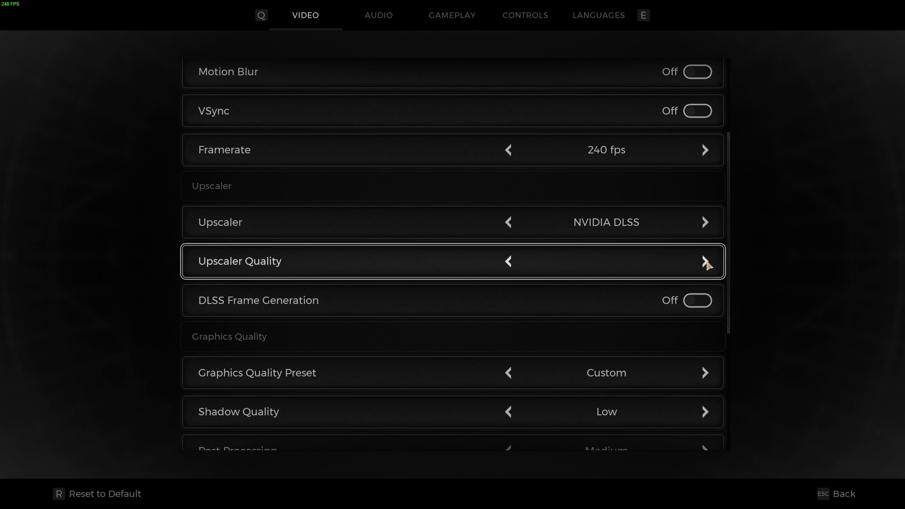
pyautogui.click(707, 261)
# Turn DLSS Frame Generation On, keep Shadow Quality Low after previewing High and Ultra, and set Foliage Quality Low
pyautogui.click(700, 300)
pyautogui.scroll(-5, 542, 351)
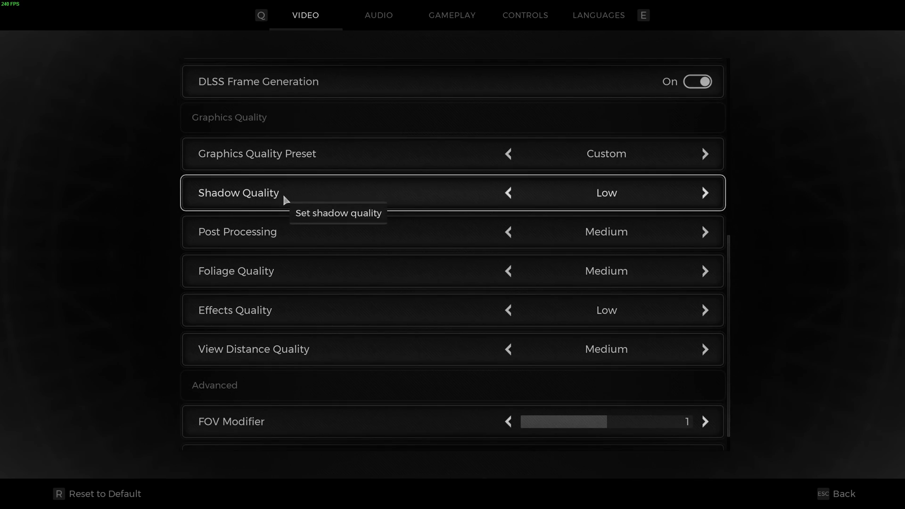
pyautogui.click(706, 194)
pyautogui.click(706, 195)
pyautogui.click(706, 194)
pyautogui.click(706, 195)
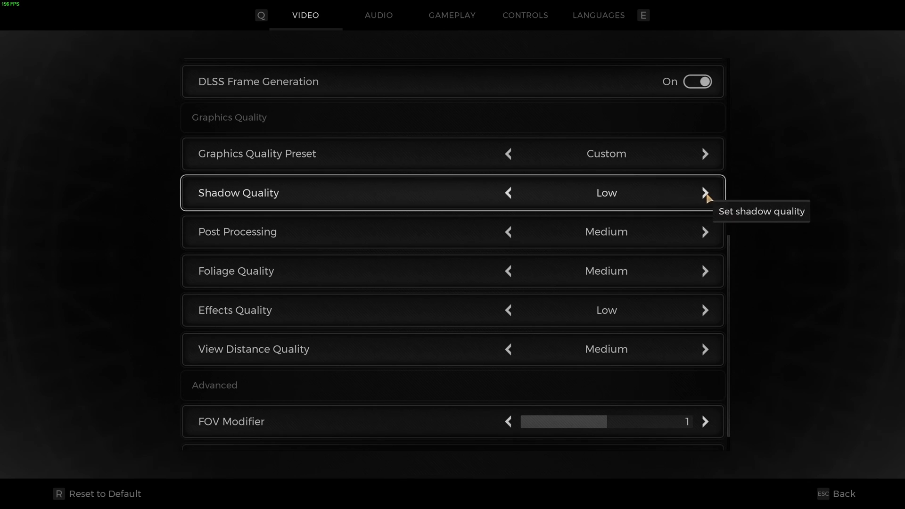
pyautogui.click(512, 195)
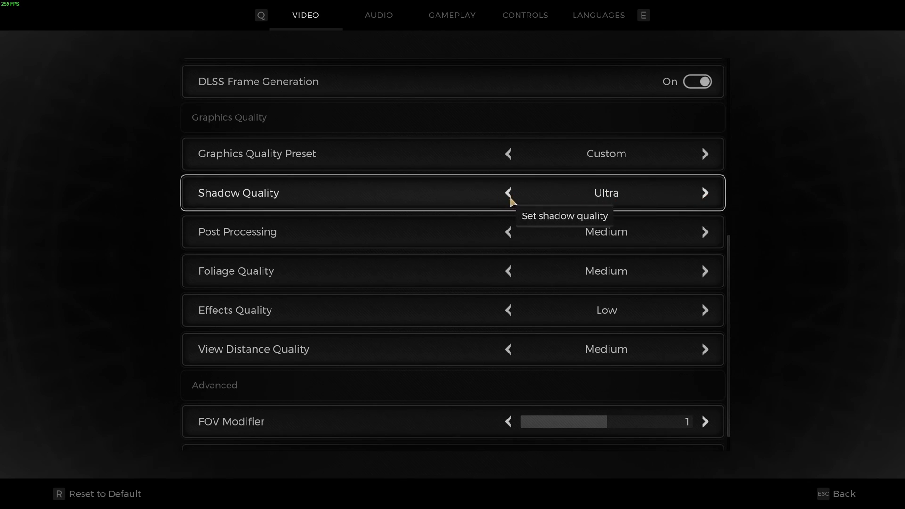
pyautogui.click(510, 195)
pyautogui.click(510, 194)
pyautogui.click(510, 194)
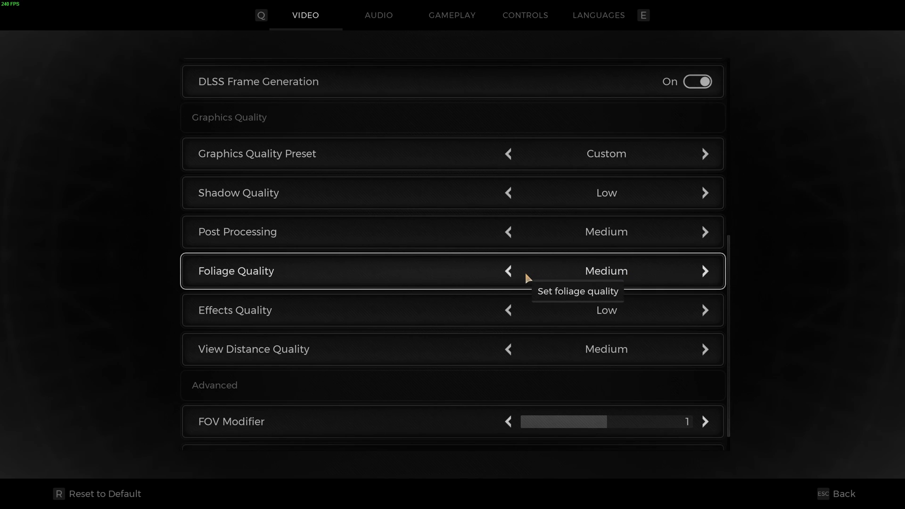
pyautogui.click(509, 271)
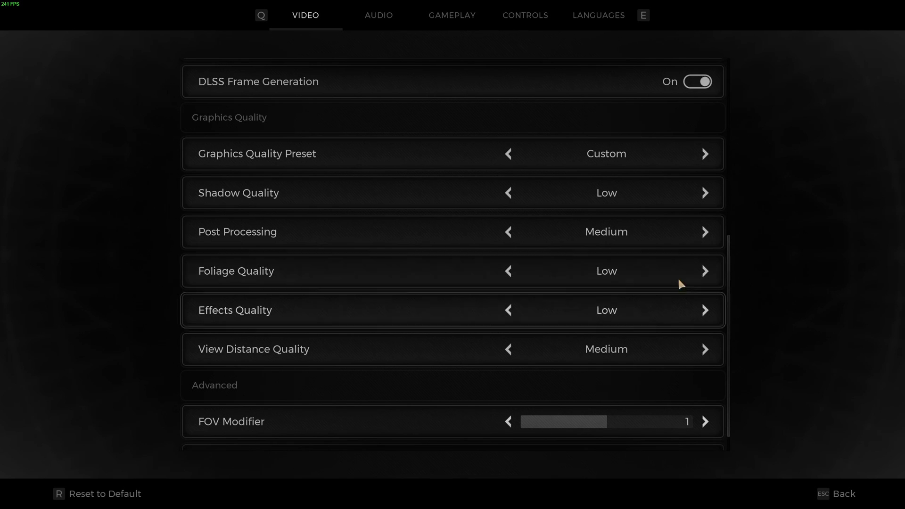
# Restore Foliage Quality to Medium and settle View Distance Quality on High after comparing Ultra and Low
pyautogui.click(705, 271)
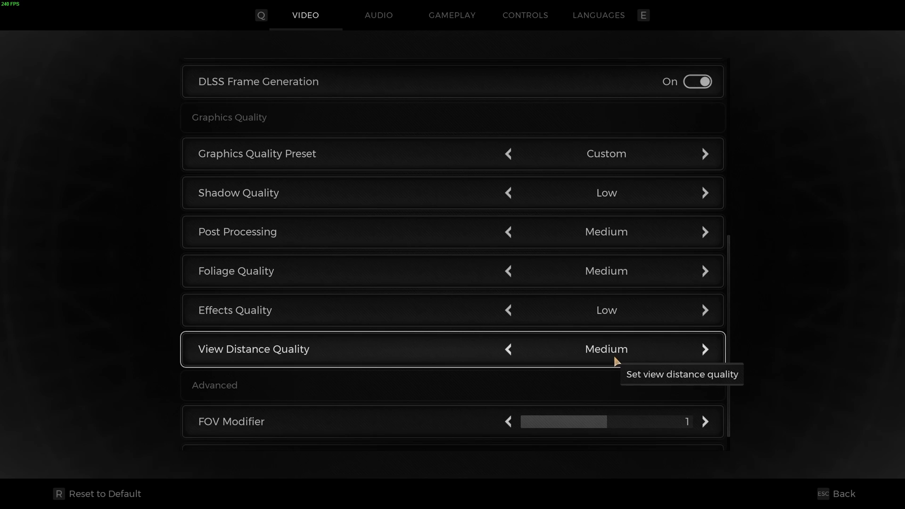
pyautogui.click(706, 351)
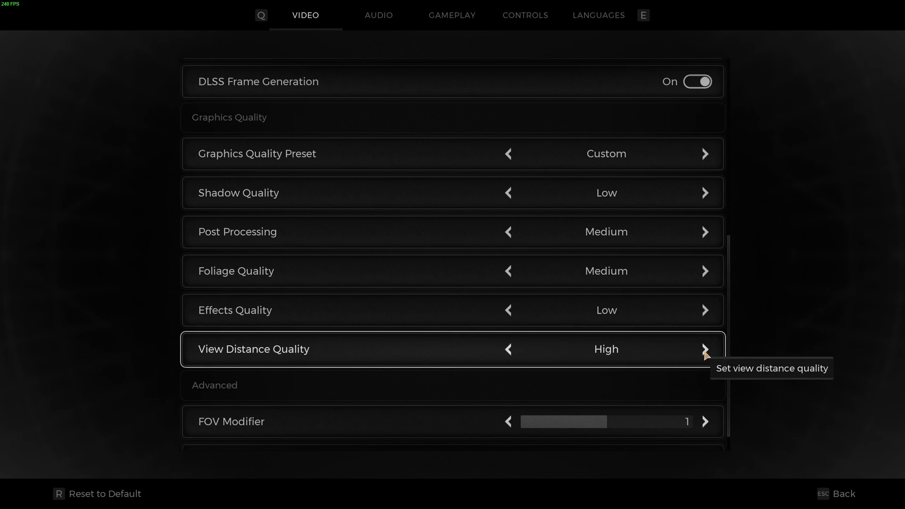
pyautogui.click(706, 351)
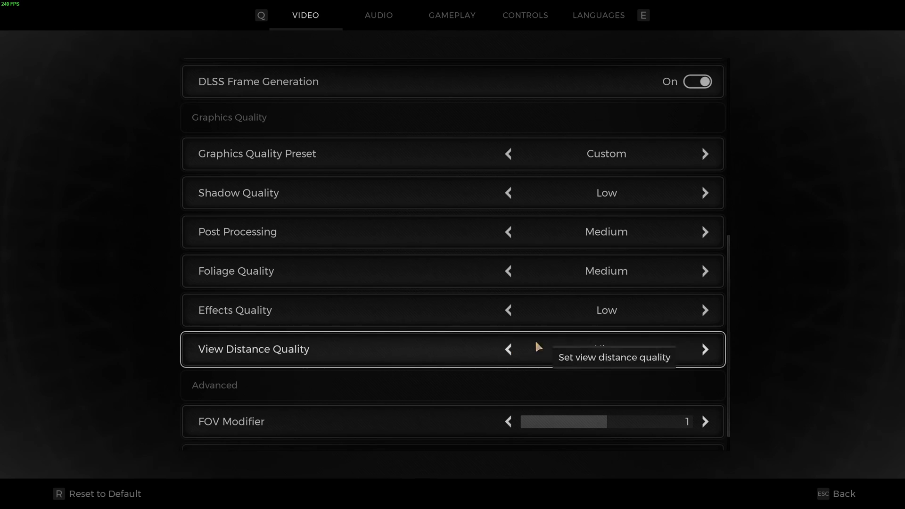
pyautogui.click(509, 351)
pyautogui.click(509, 351)
pyautogui.click(509, 352)
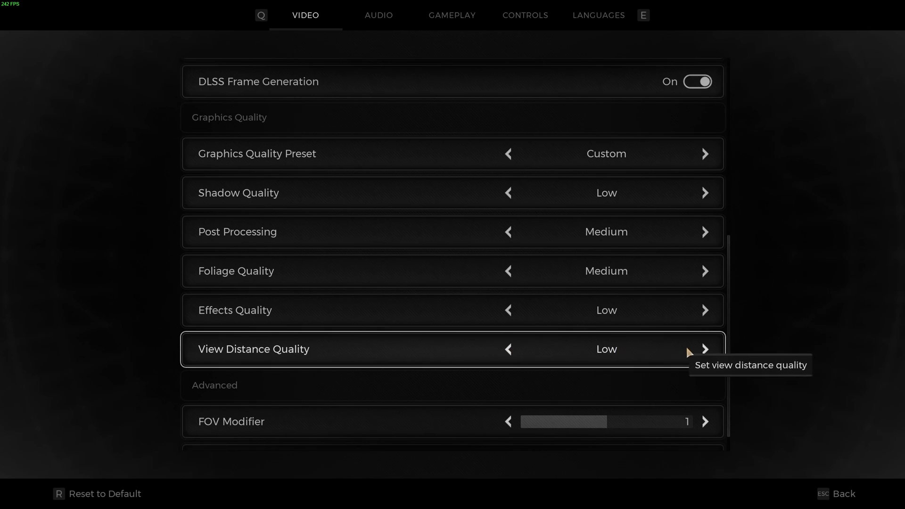
pyautogui.click(705, 349)
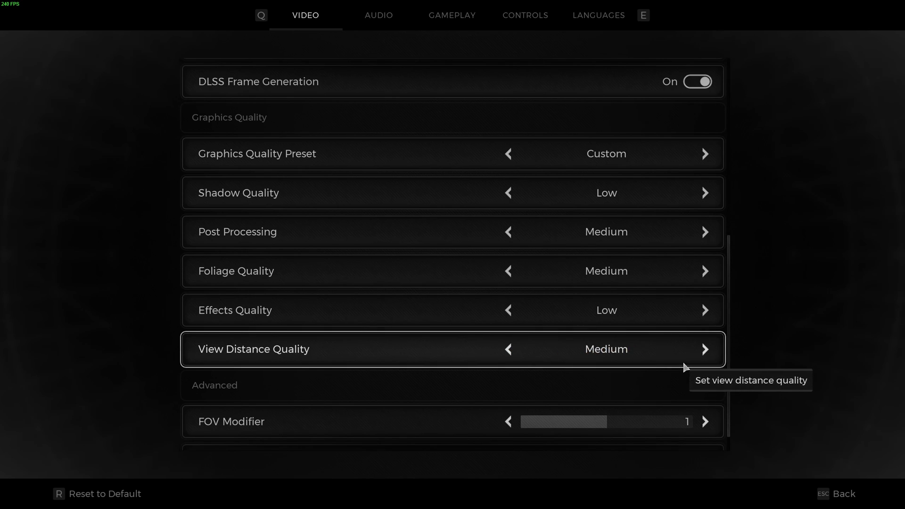
pyautogui.scroll(-1, 568, 370)
pyautogui.scroll(-1, 547, 365)
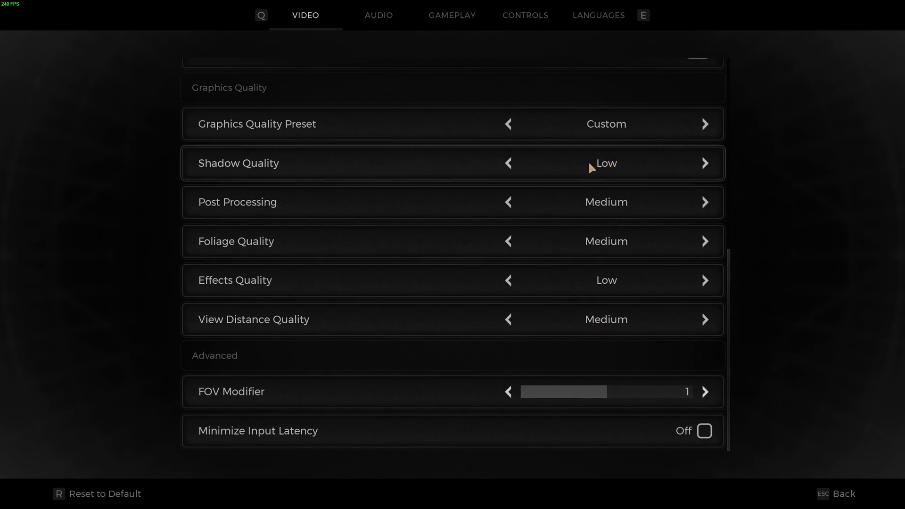
pyautogui.click(700, 329)
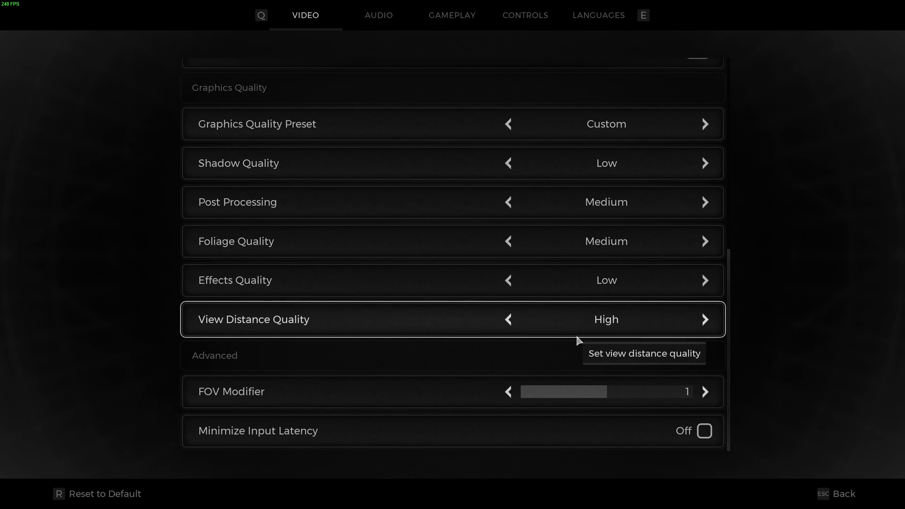